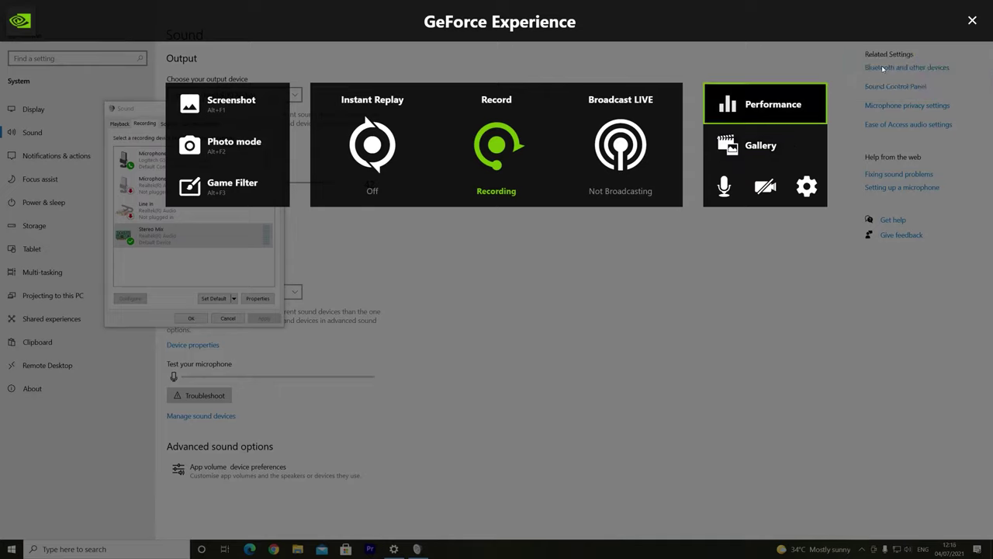
Close the GeForce Experience overlay to reveal the Sound recording devices list
click(972, 21)
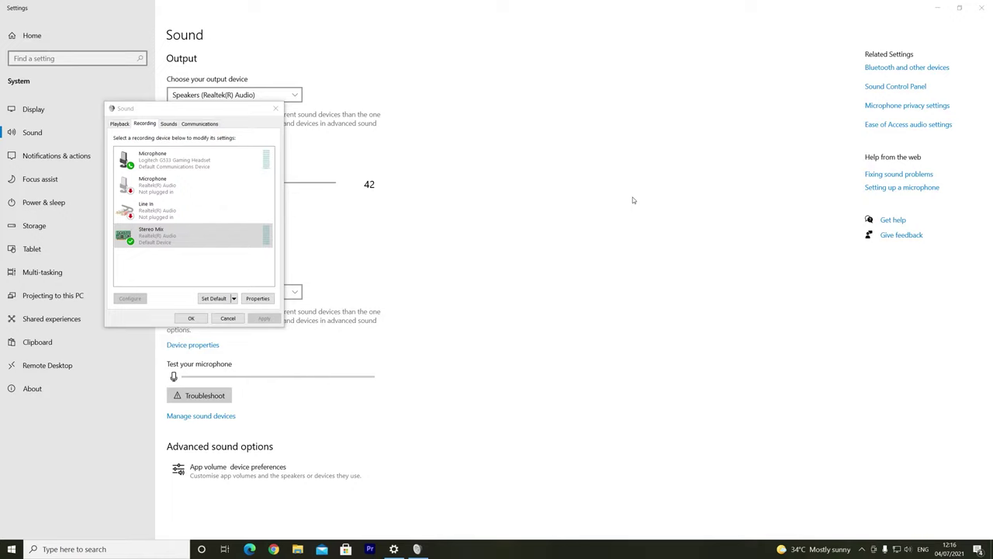
Cancel the Sound dialog and open Sound settings from the speaker tray icon
click(226, 318)
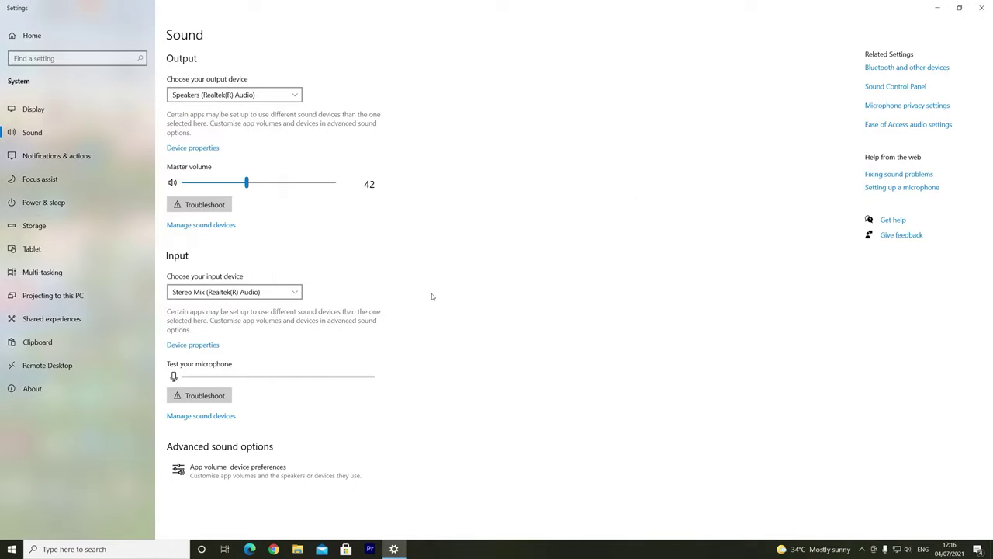
right_click(908, 550)
click(809, 464)
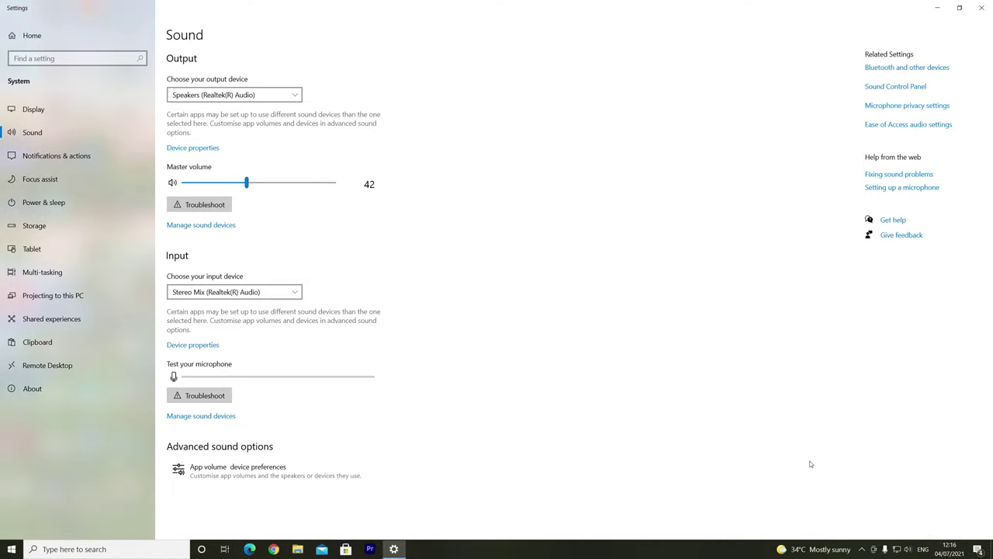
right_click(908, 548)
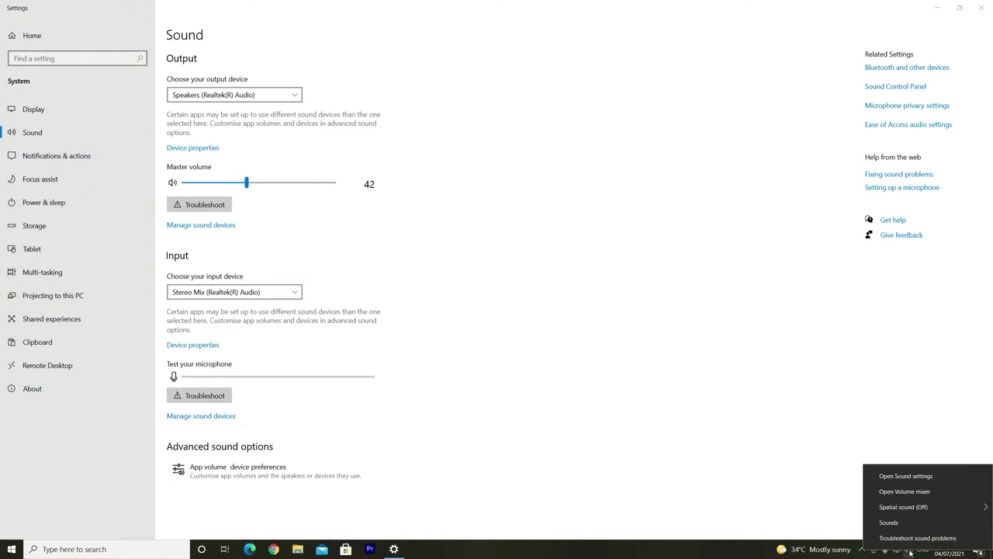
click(918, 477)
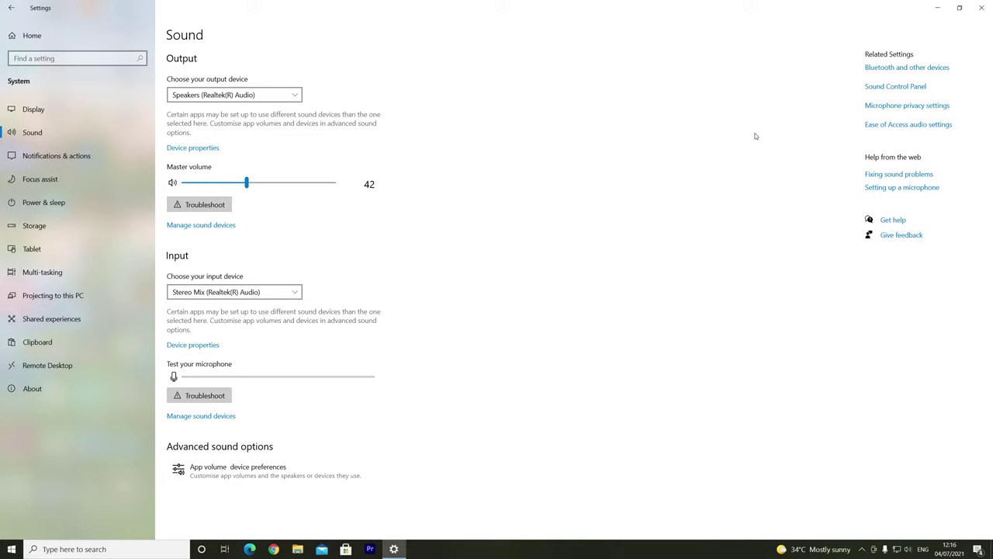
Open the classic Sound control panel, centre it, and scroll its playback list
click(902, 91)
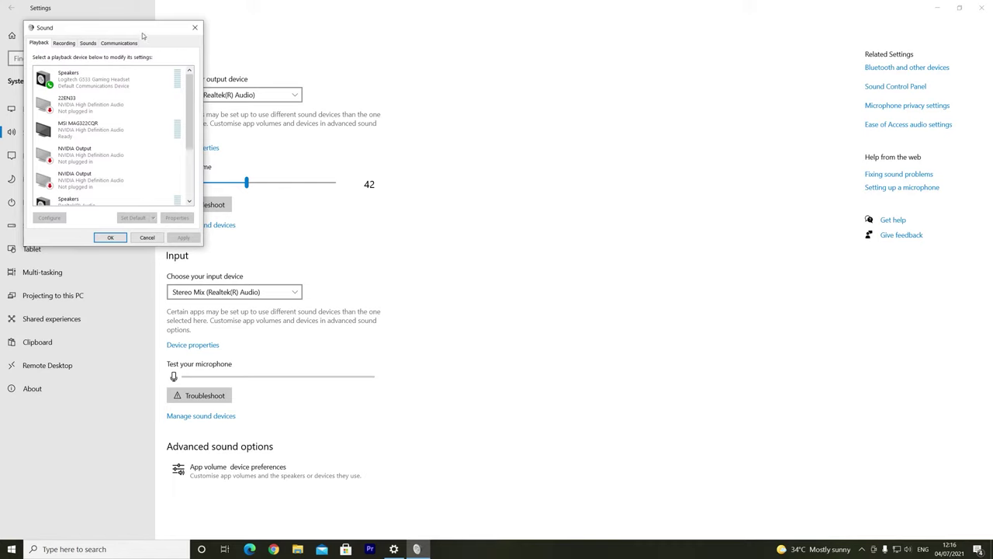
drag(142, 32, 461, 132)
scroll(436, 243, down, 1)
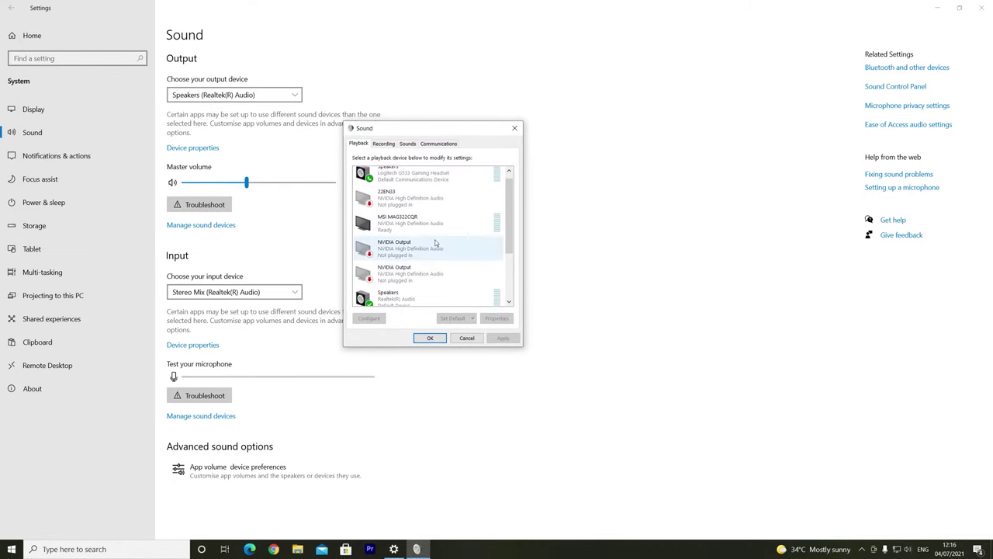
scroll(435, 243, down, 1)
scroll(442, 245, down, 1)
scroll(450, 244, down, 1)
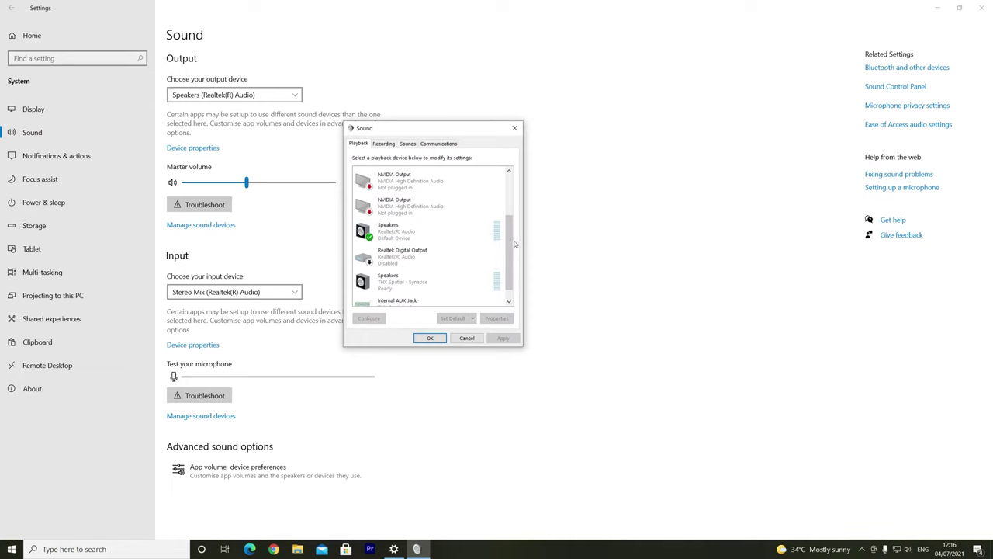
mouse_move(514, 243)
mouse_down()
mouse_move(516, 279)
mouse_move(518, 197)
mouse_up()
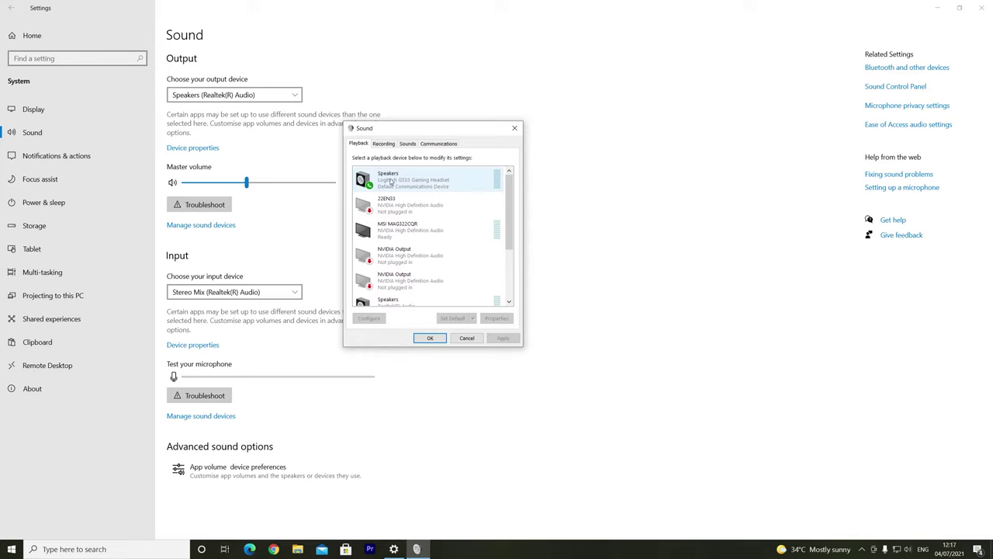
Highlight the Logitech G533 Speakers entry, leaving its options unchanged
click(423, 174)
right_click(396, 179)
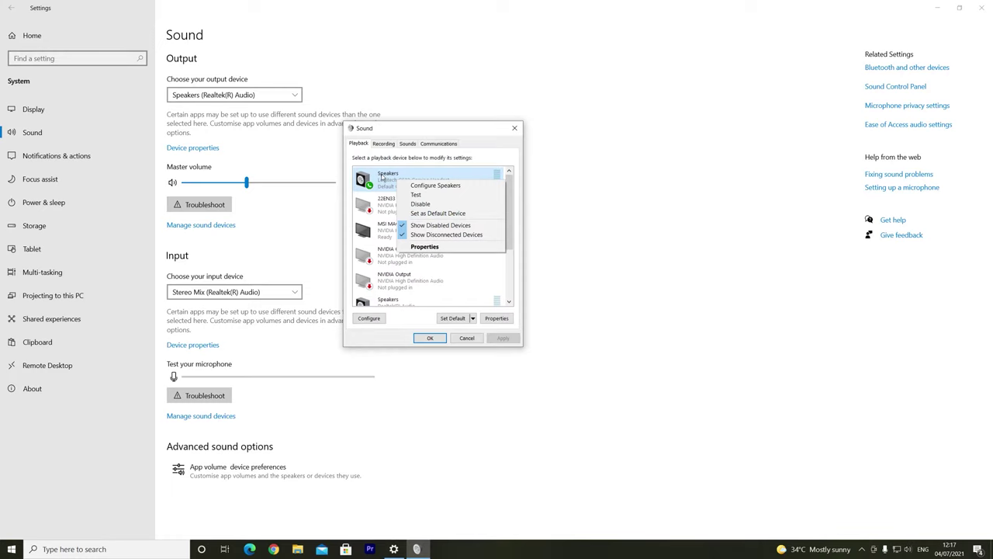
click(394, 176)
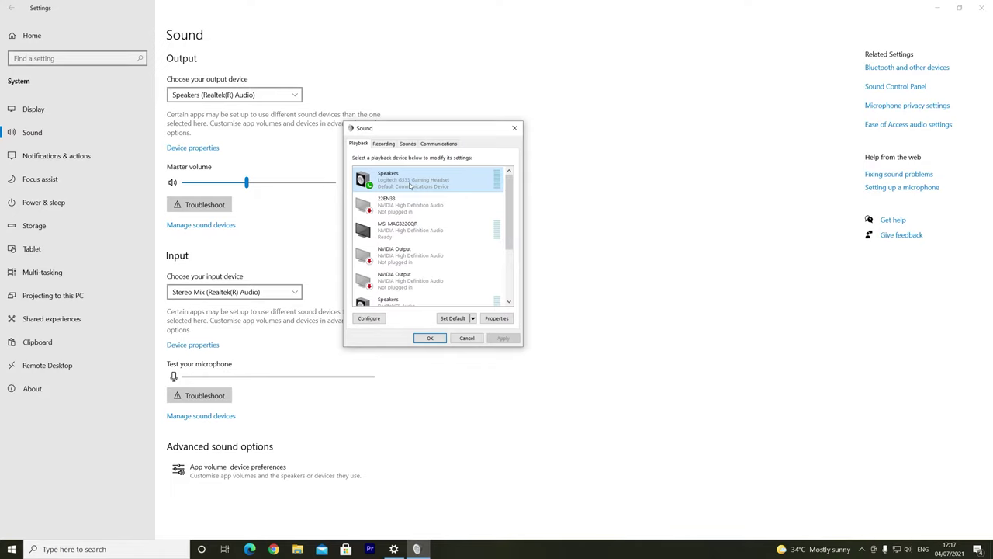
On the Recording tab, disable Stereo Mix so the Logitech G533 mic stays default
click(382, 145)
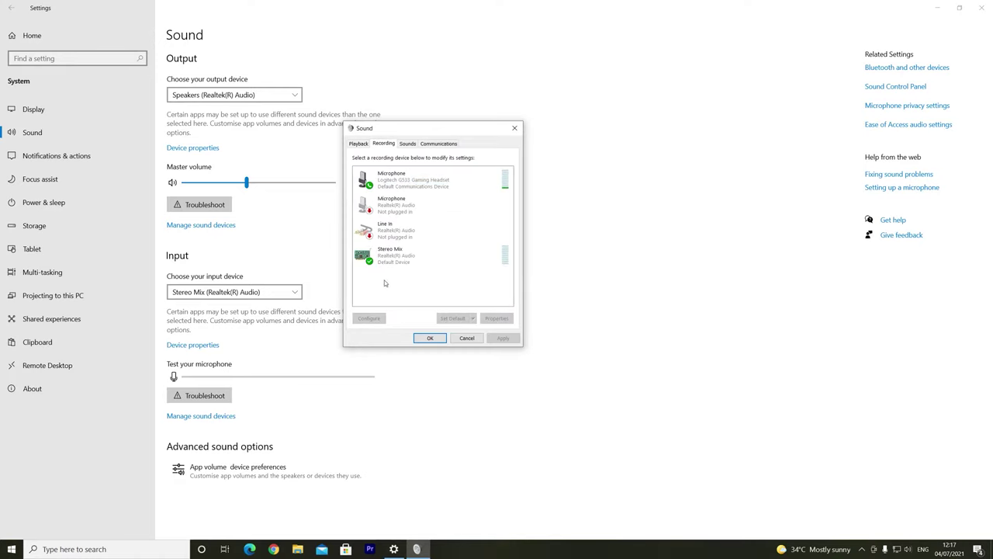
click(393, 258)
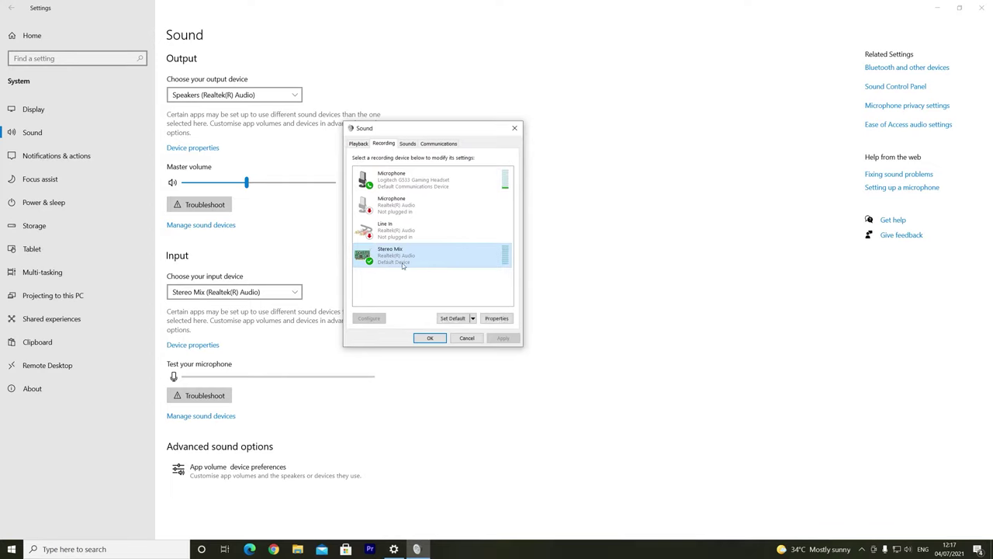
click(472, 318)
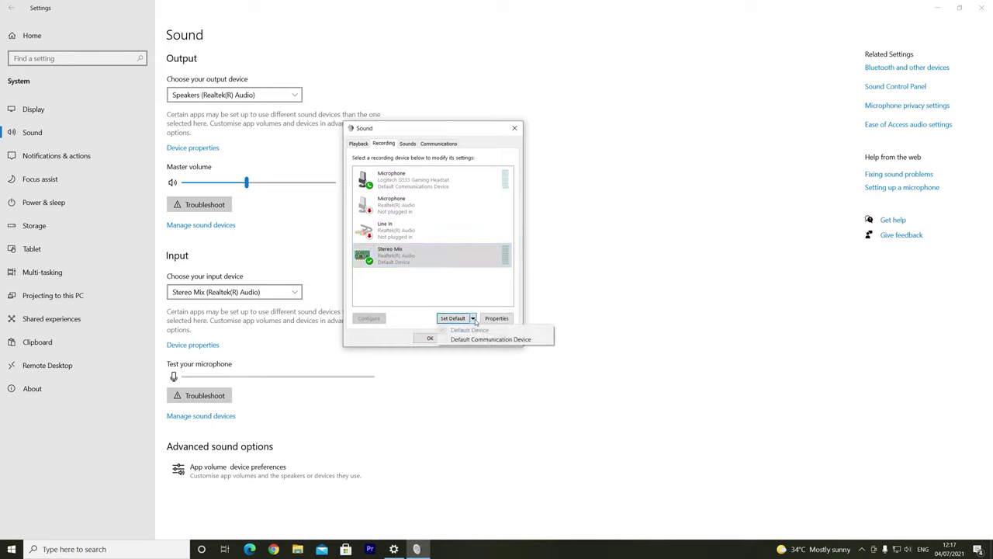
right_click(406, 295)
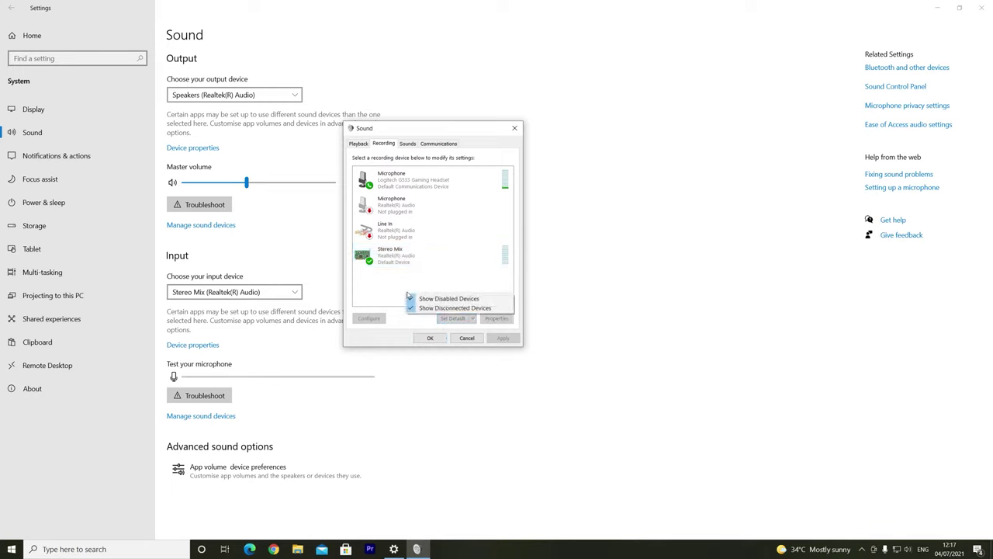
click(393, 264)
right_click(392, 262)
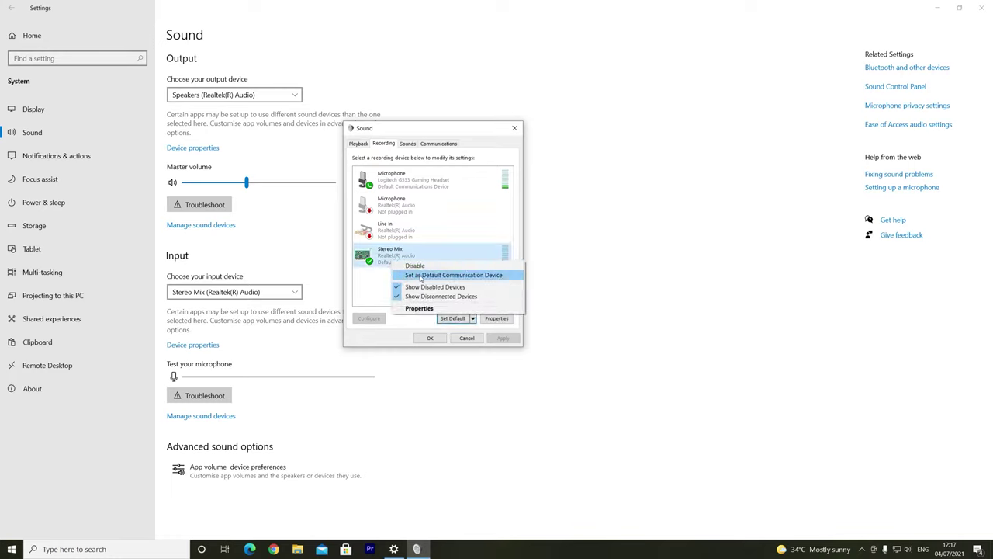
click(417, 267)
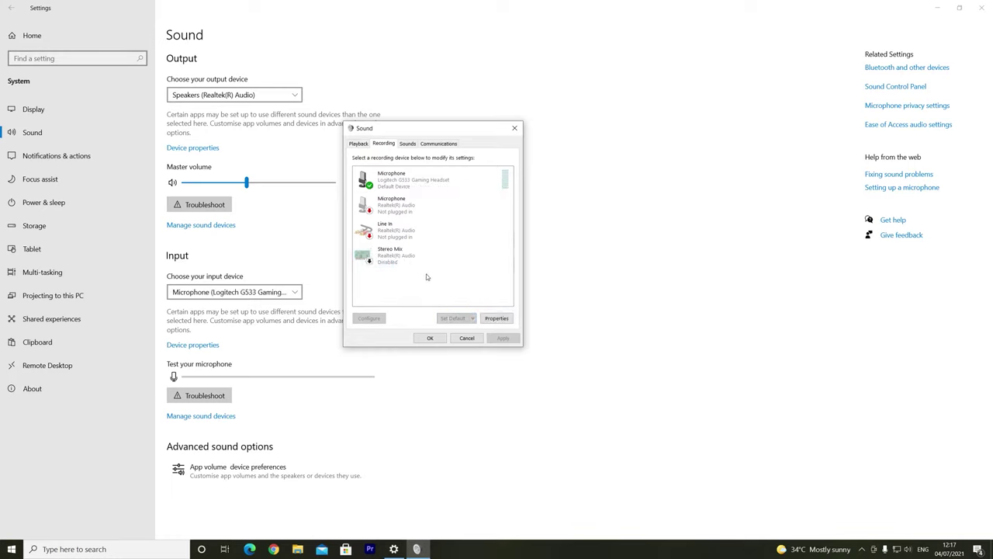
right_click(383, 285)
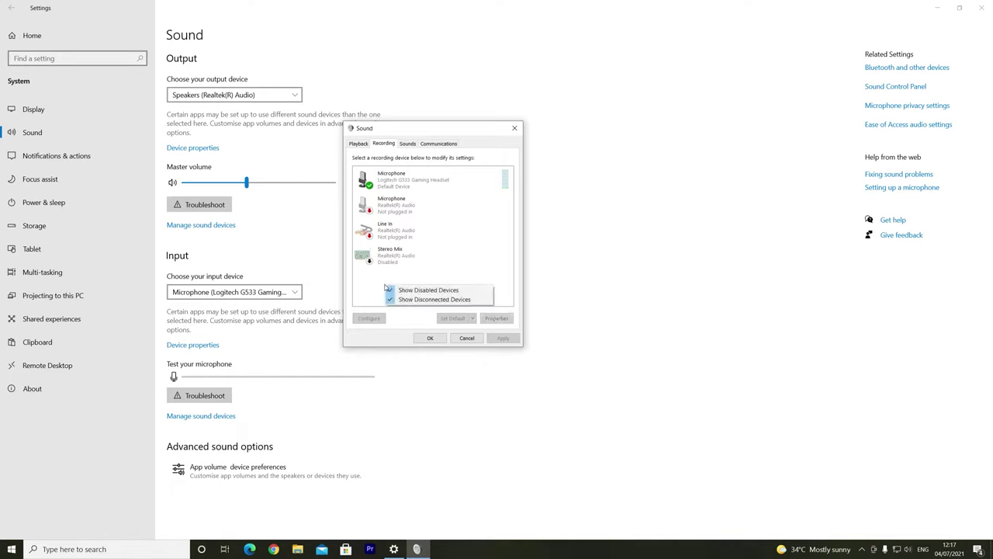
click(423, 299)
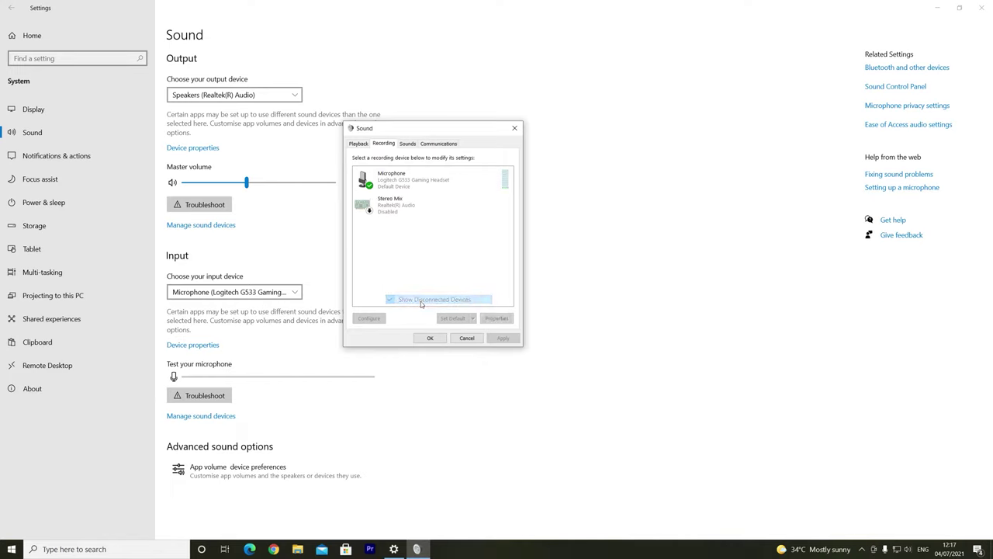
right_click(398, 269)
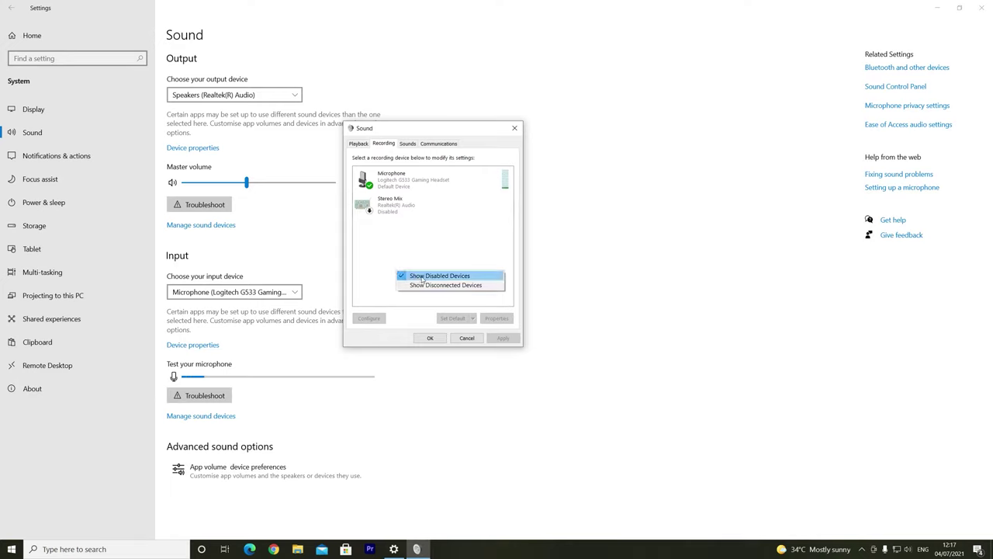
click(421, 276)
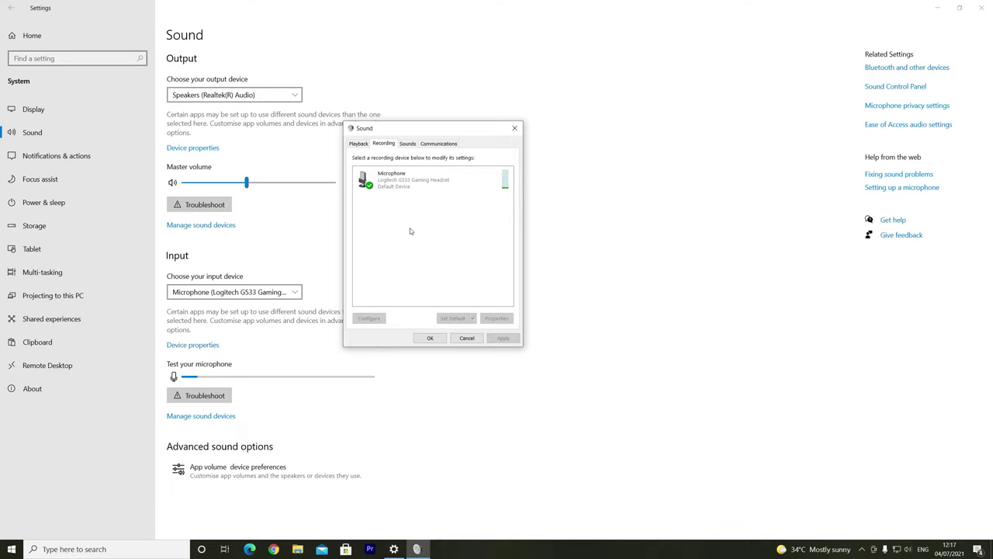
right_click(388, 223)
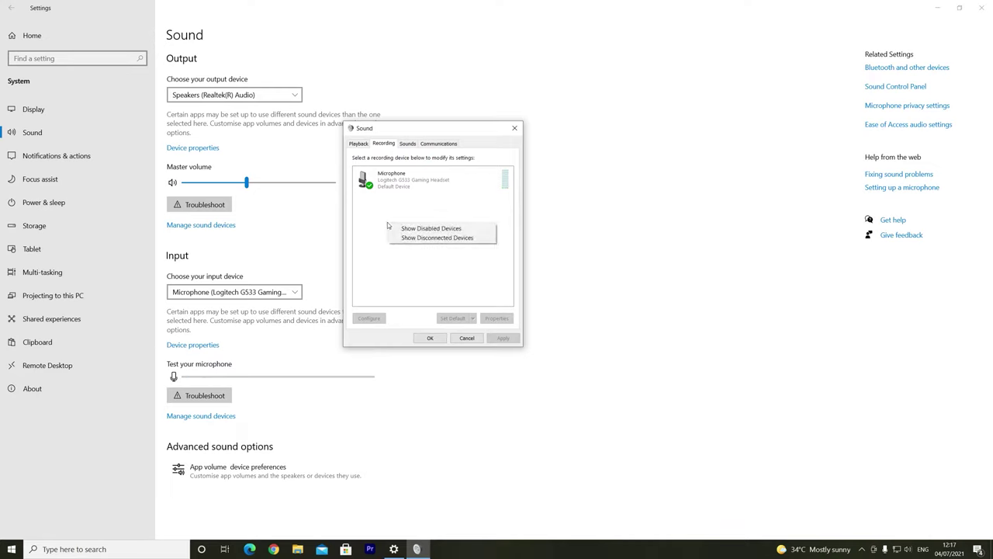
click(396, 228)
right_click(380, 239)
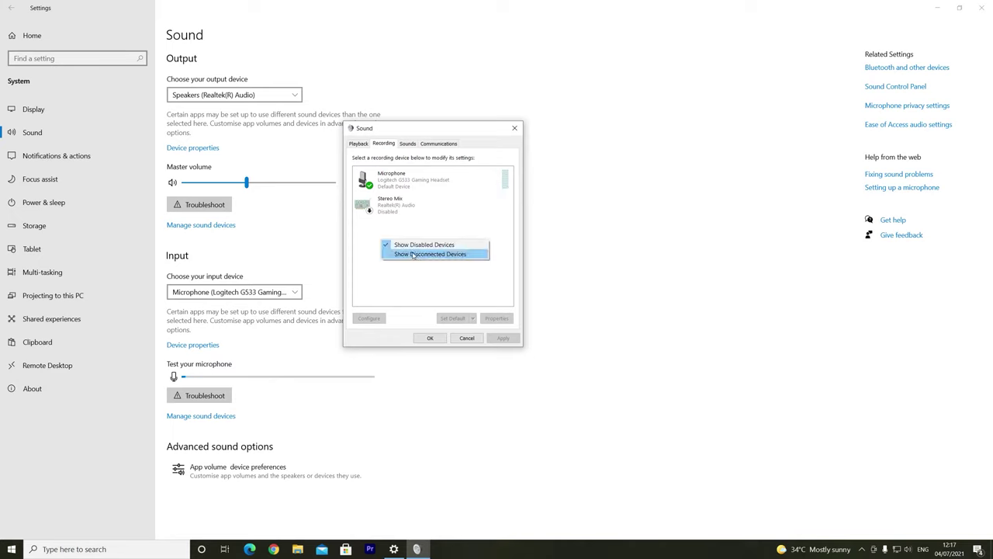
click(422, 255)
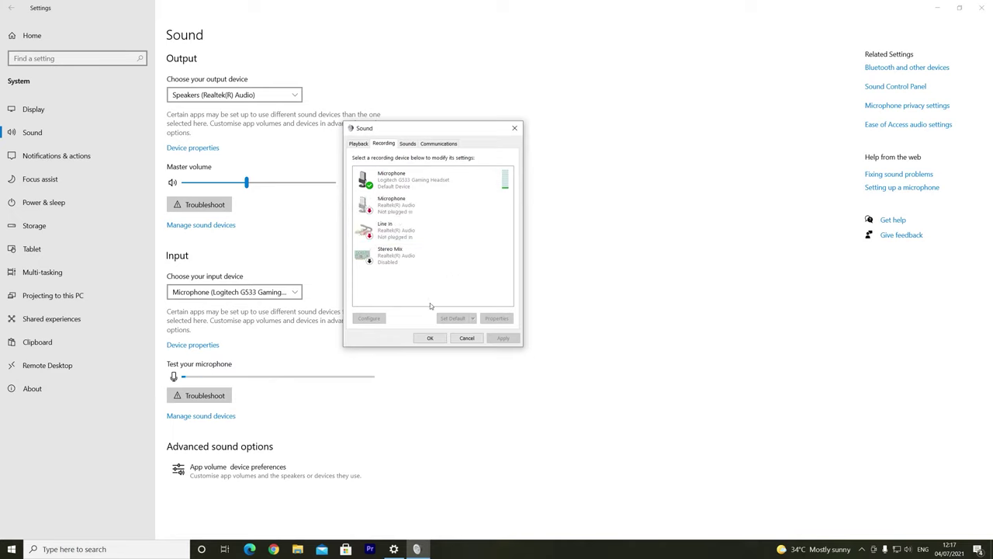
Enable Stereo Mix and set Listen to this device through Speakers (Logitech G533 Gaming Headset)
right_click(383, 260)
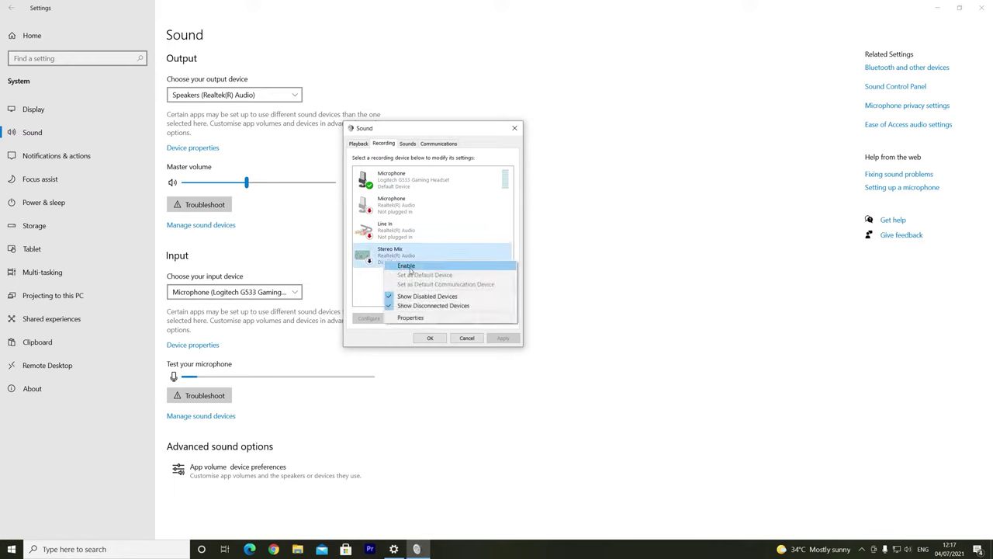
click(410, 267)
right_click(393, 259)
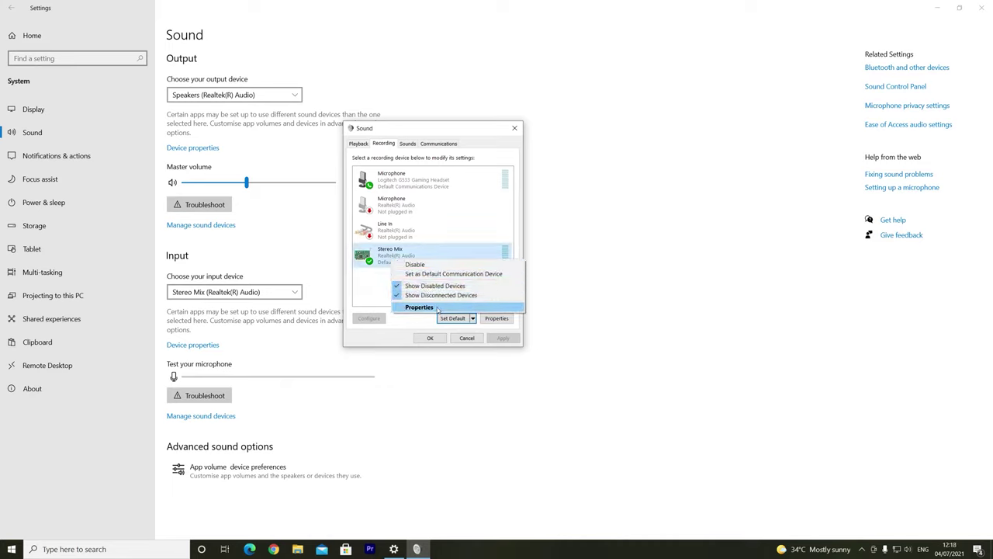
click(419, 307)
drag(433, 165, 552, 174)
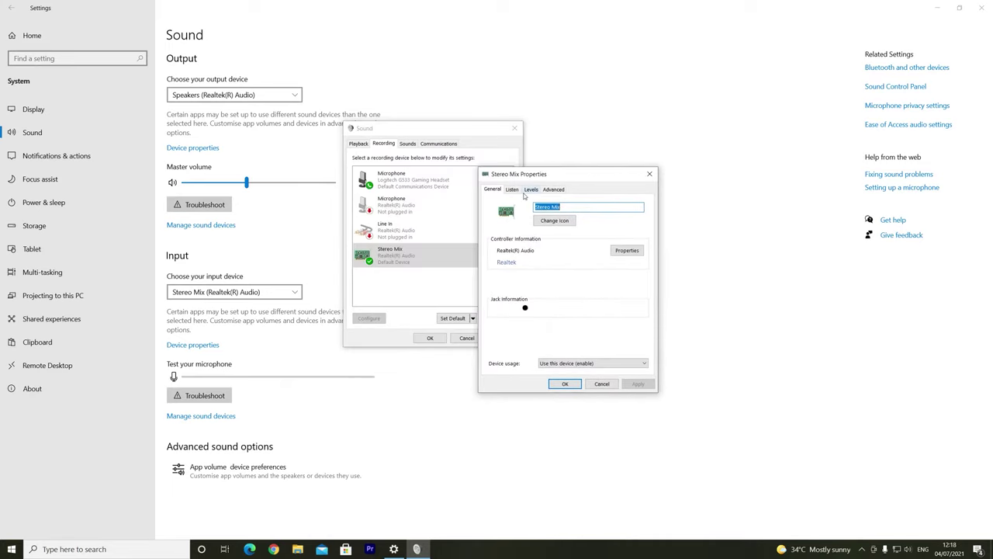
click(512, 190)
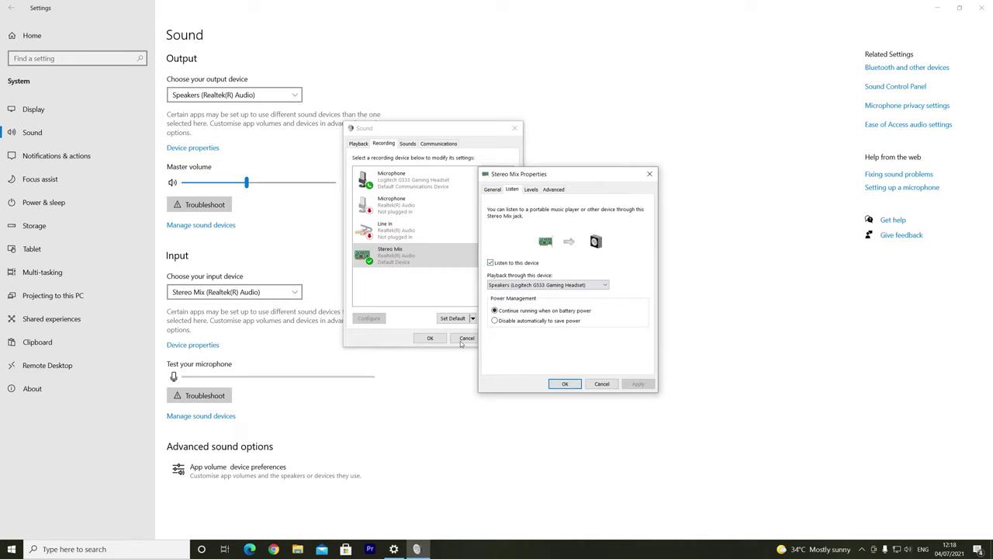
click(524, 285)
click(524, 285)
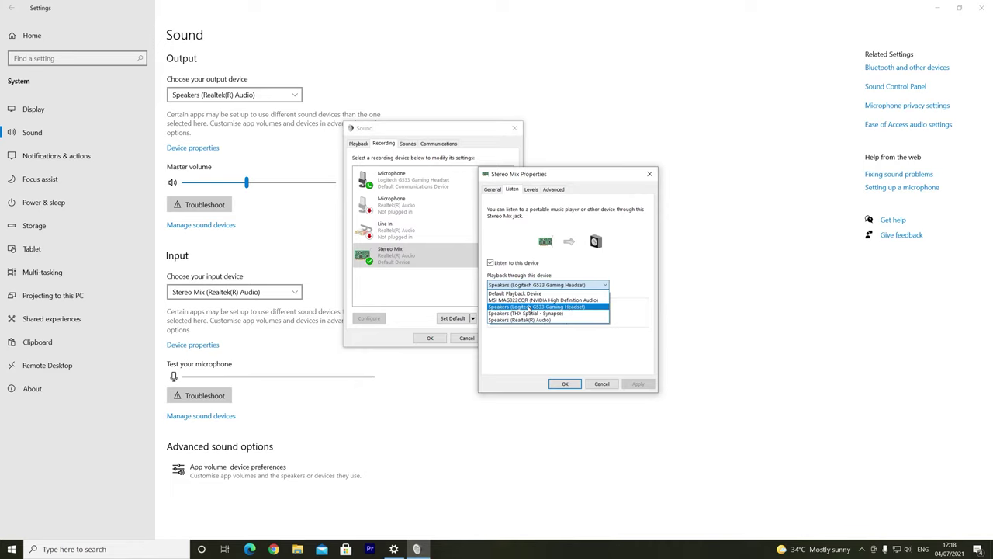
click(527, 307)
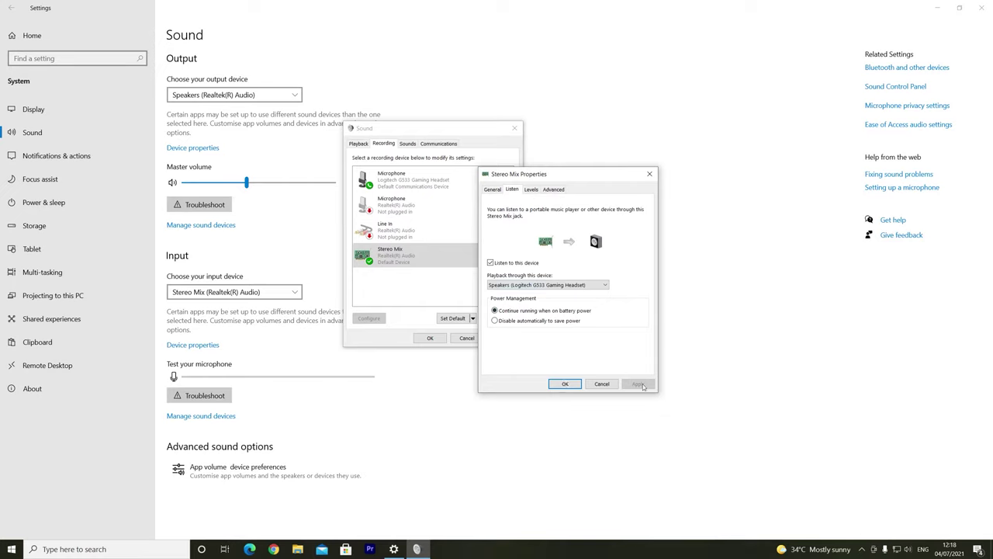
Apply the Stereo Mix properties and raise the speaker volume to 56
click(572, 384)
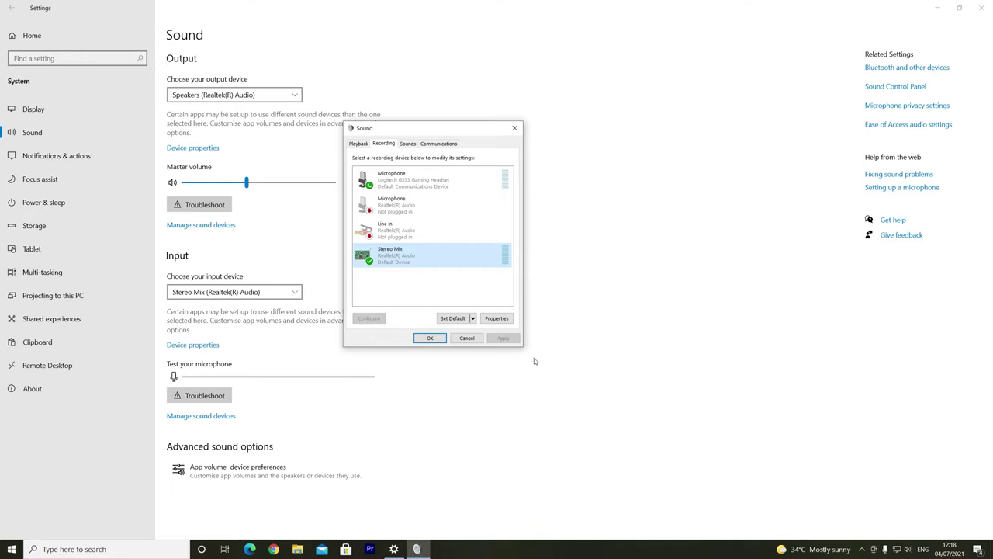
click(461, 303)
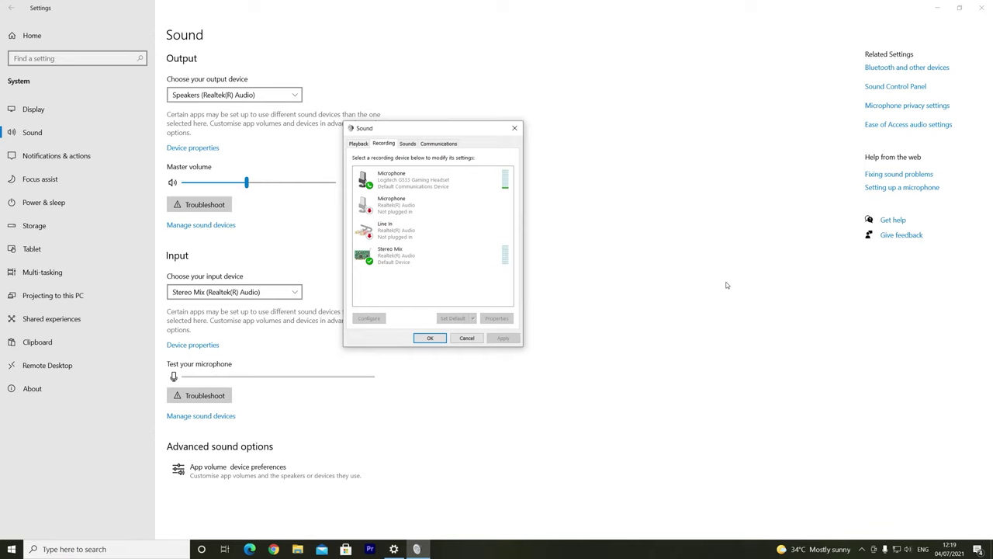
click(912, 550)
click(913, 526)
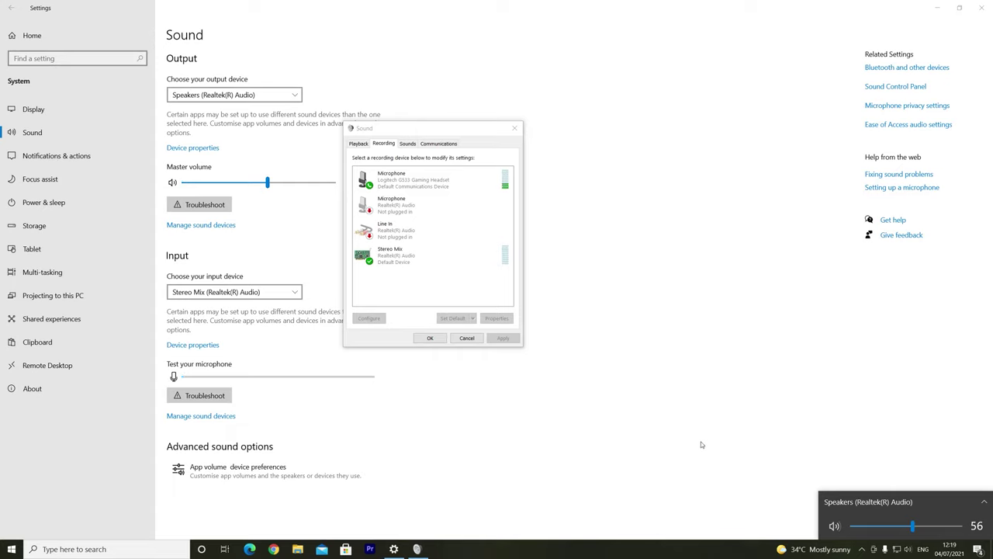
click(448, 288)
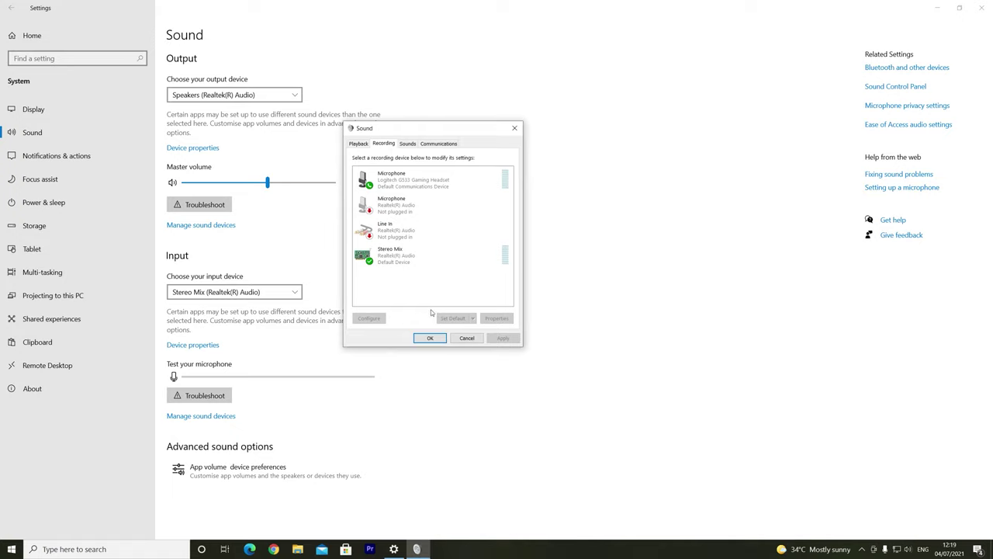